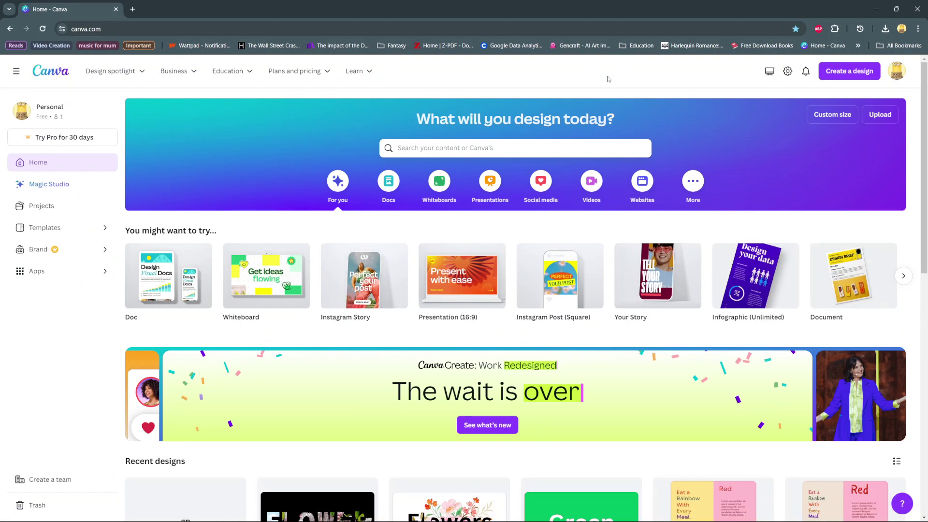
# Step: Start a new blank Instagram Story design
pyautogui.click(859, 74)
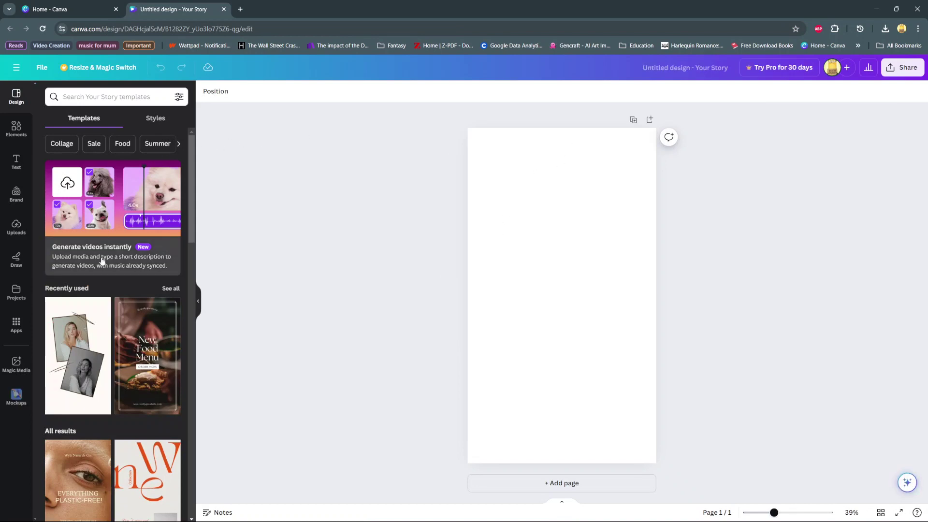
pyautogui.scroll(-10, 100, 261)
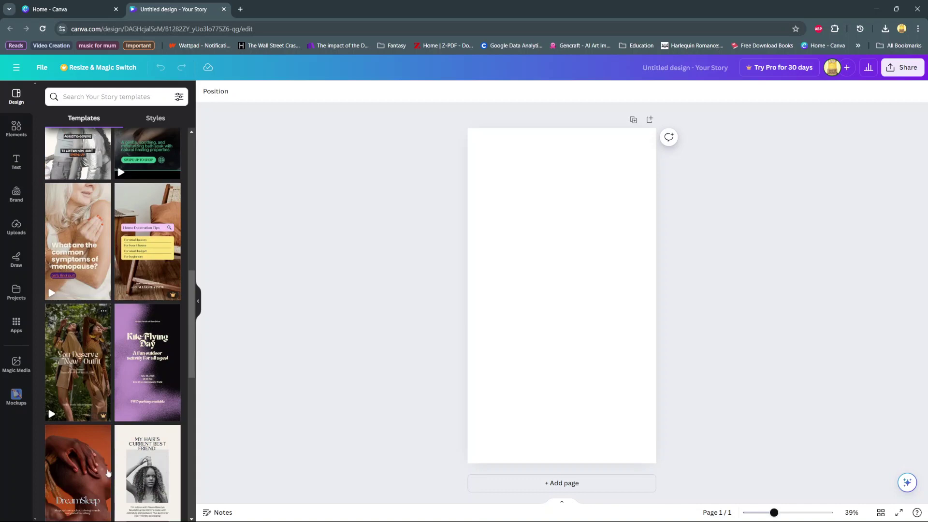
pyautogui.scroll(5, 131, 196)
pyautogui.scroll(7, 131, 195)
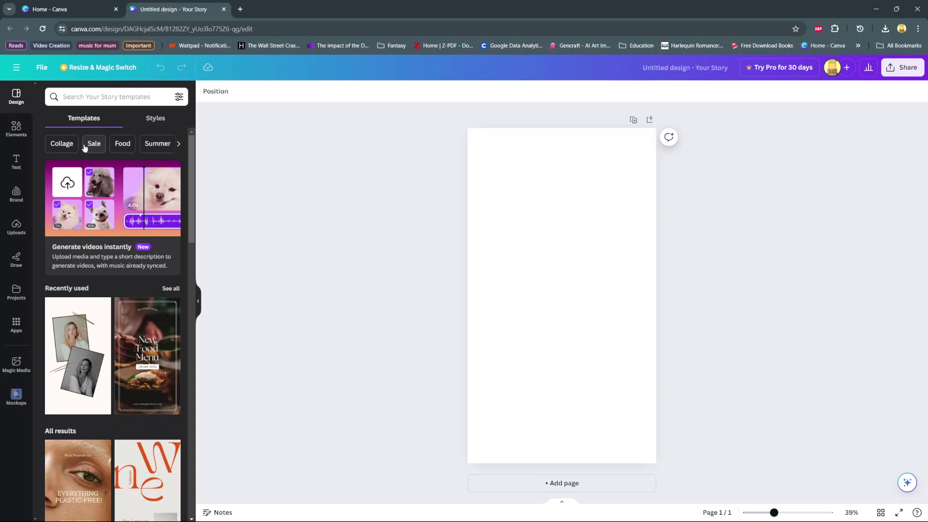
# Step: Filter the story templates to the Birthday category
pyautogui.click(178, 144)
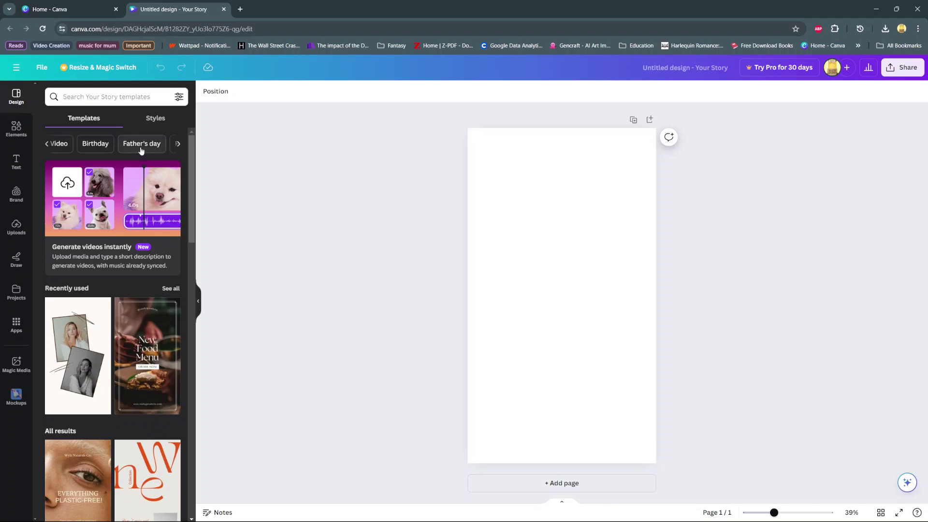
pyautogui.click(100, 145)
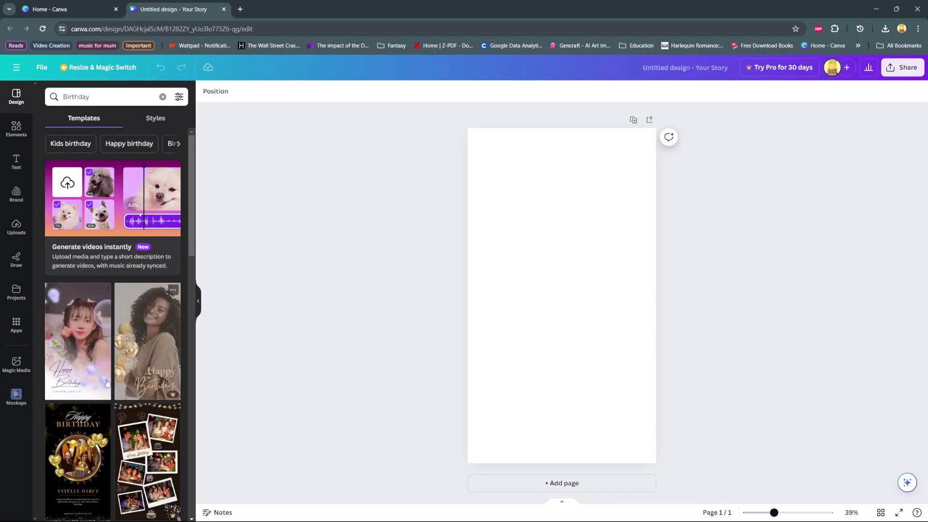
pyautogui.scroll(-6, 113, 314)
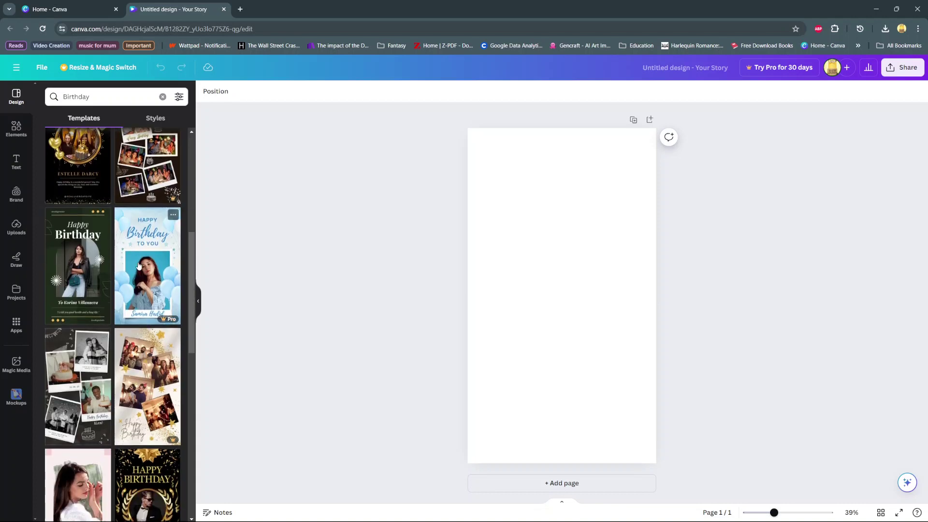
pyautogui.scroll(5, 126, 256)
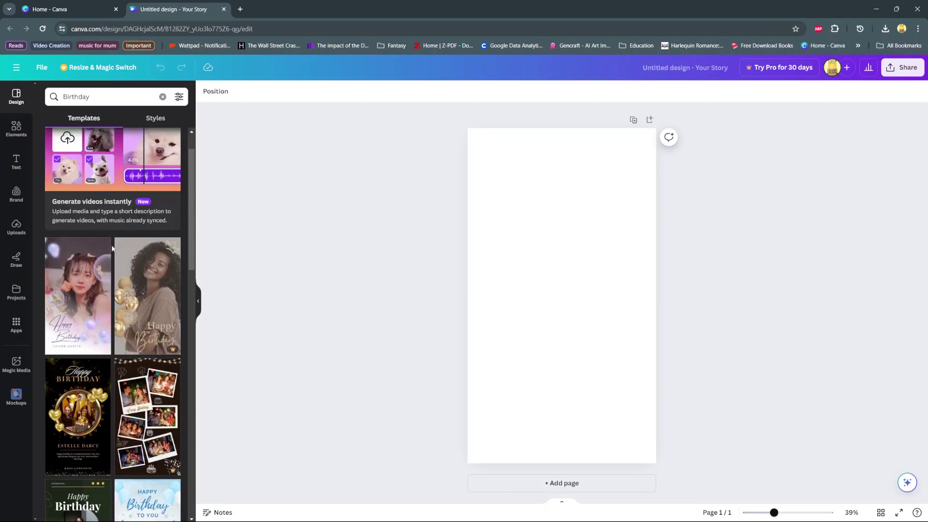
# Step: Apply the purple birthday template and replace its girl photo with the recent portrait
pyautogui.click(78, 276)
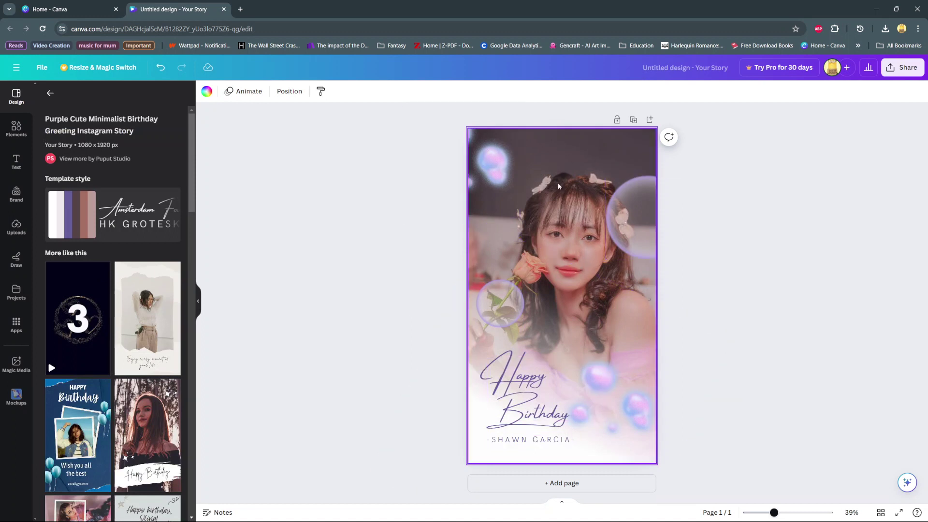
pyautogui.click(285, 204)
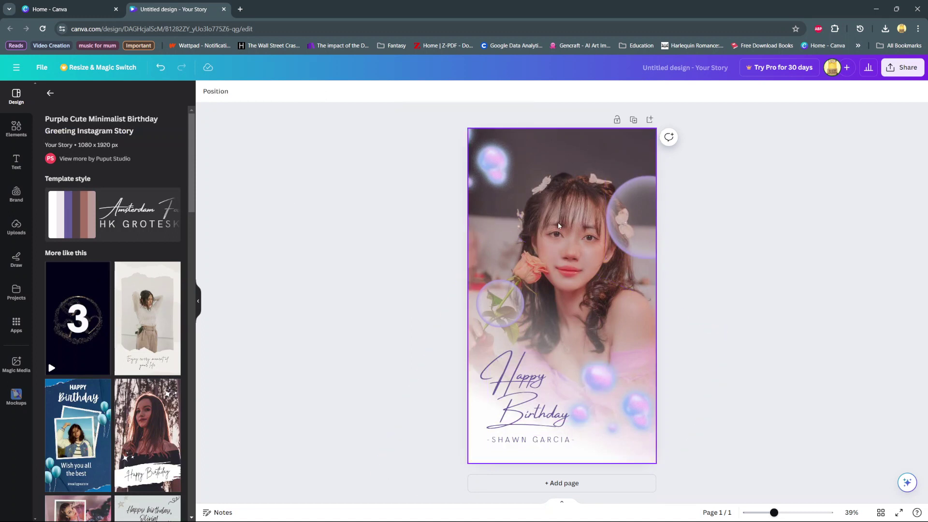
pyautogui.click(575, 203)
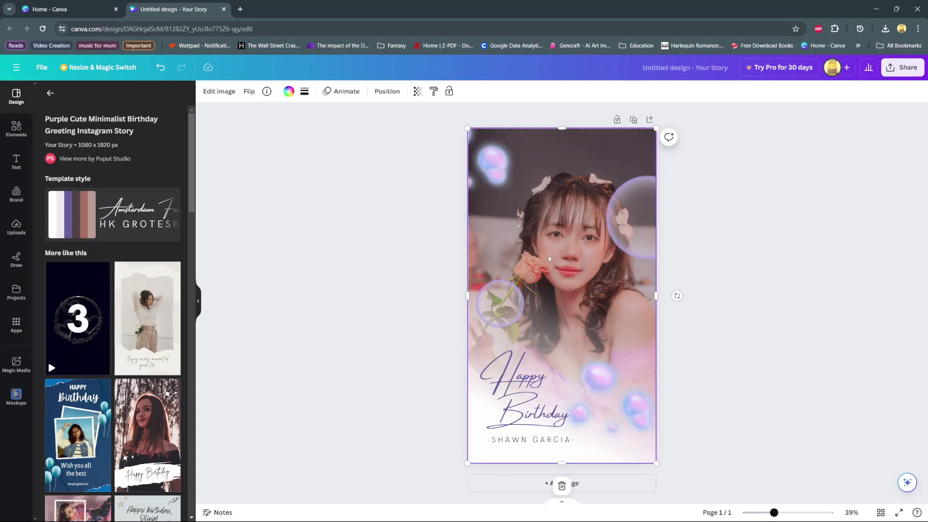
pyautogui.press('Delete')
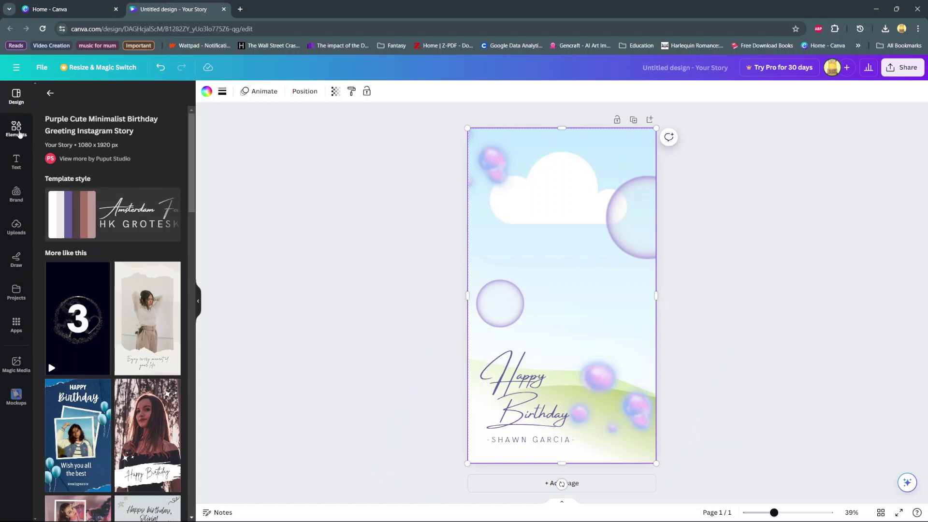
pyautogui.click(16, 129)
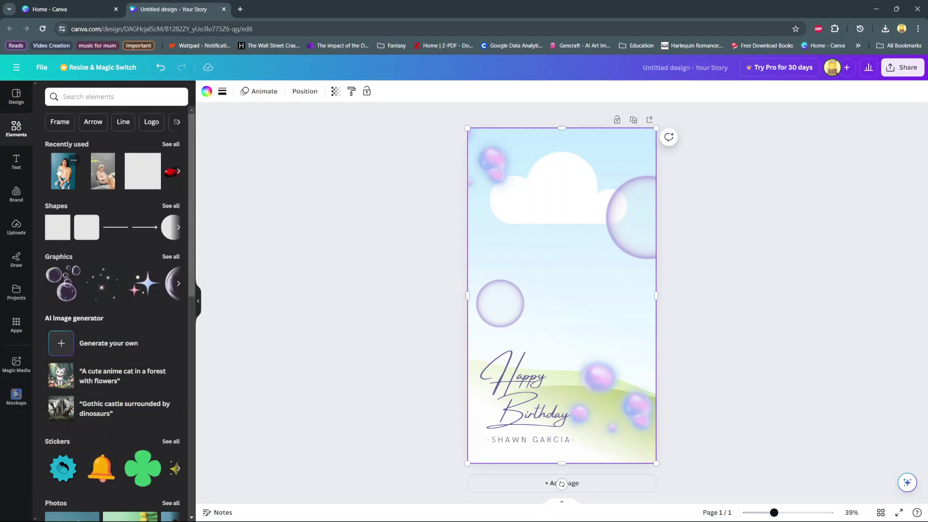
pyautogui.moveTo(59, 171); pyautogui.dragTo(487, 217)
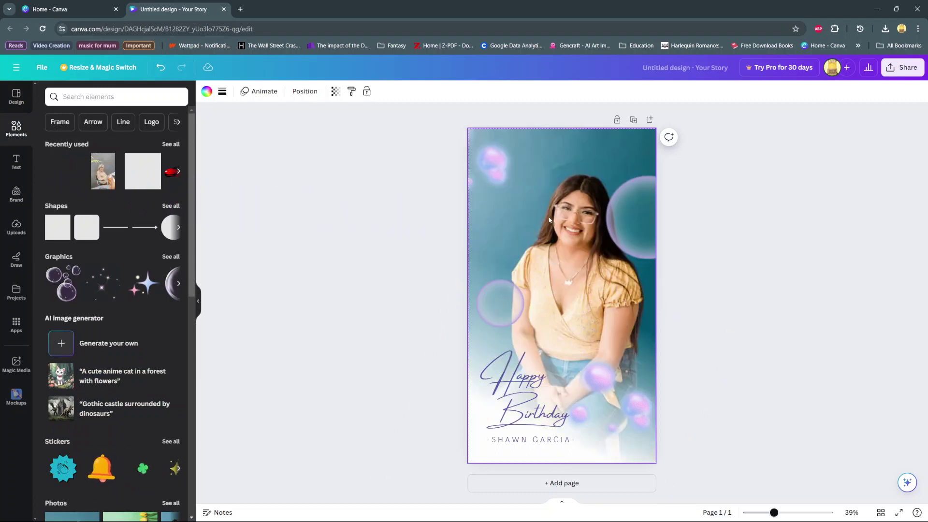
# Step: Delete the top-left and right-hand bubble graphics covering the portrait
pyautogui.click(379, 190)
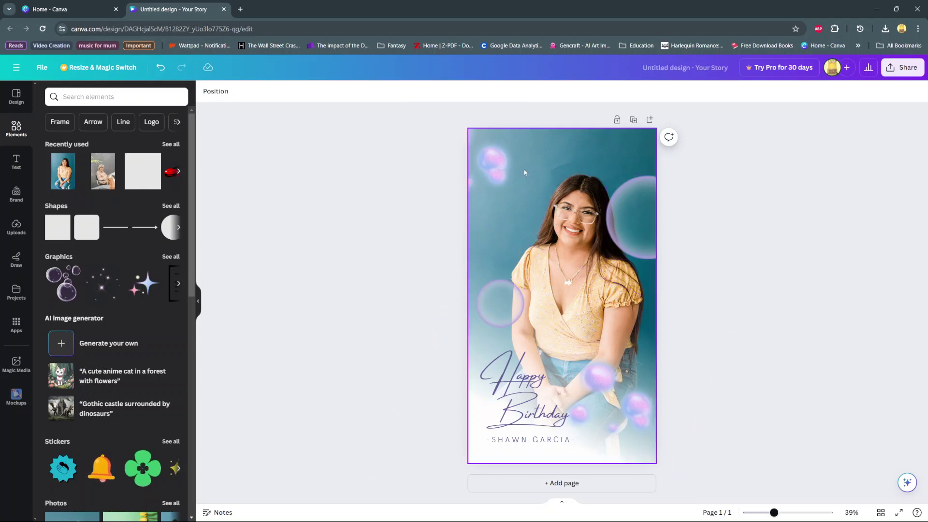
pyautogui.click(492, 173)
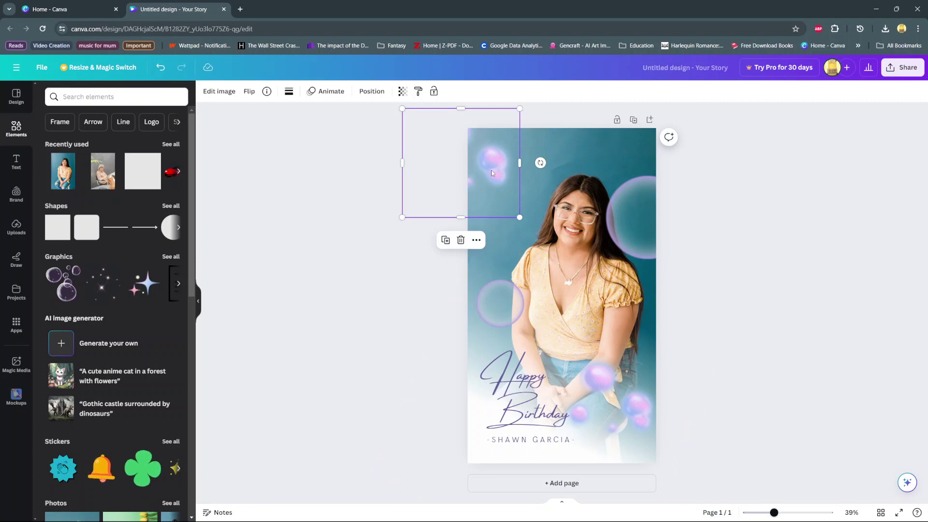
pyautogui.press('Delete')
pyautogui.click(631, 226)
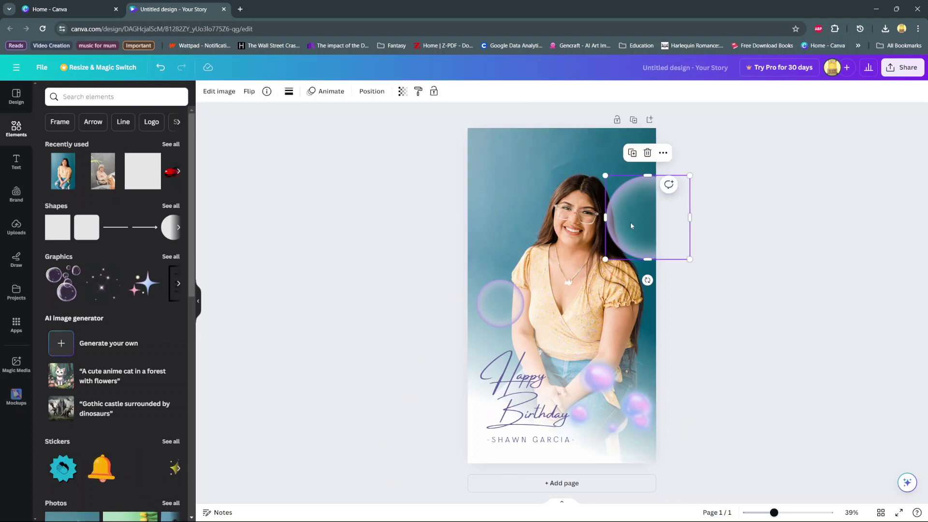
pyautogui.press('Delete')
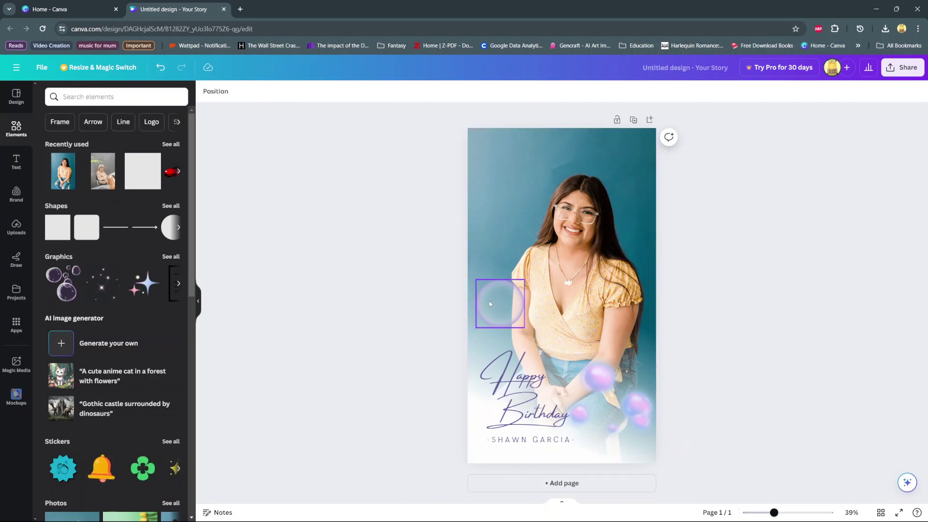
pyautogui.moveTo(498, 304); pyautogui.dragTo(489, 188)
pyautogui.click(498, 186)
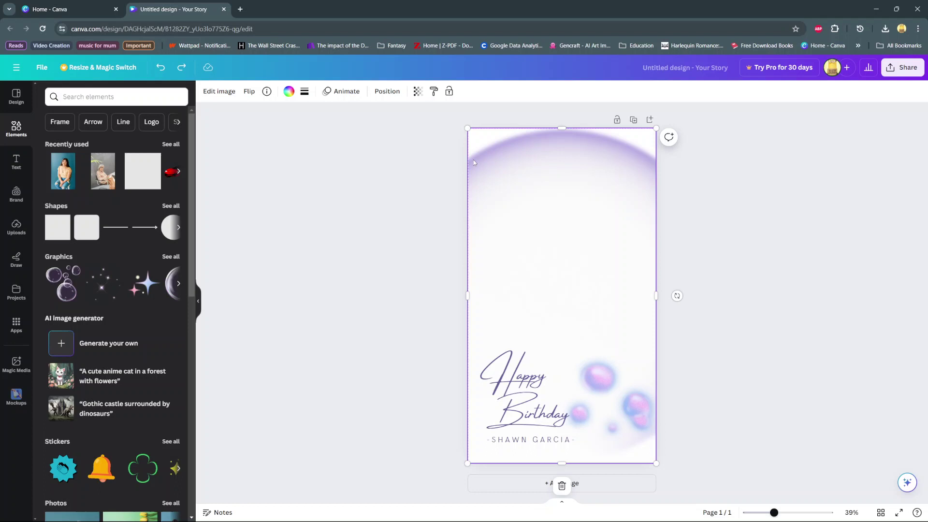
pyautogui.click(373, 214)
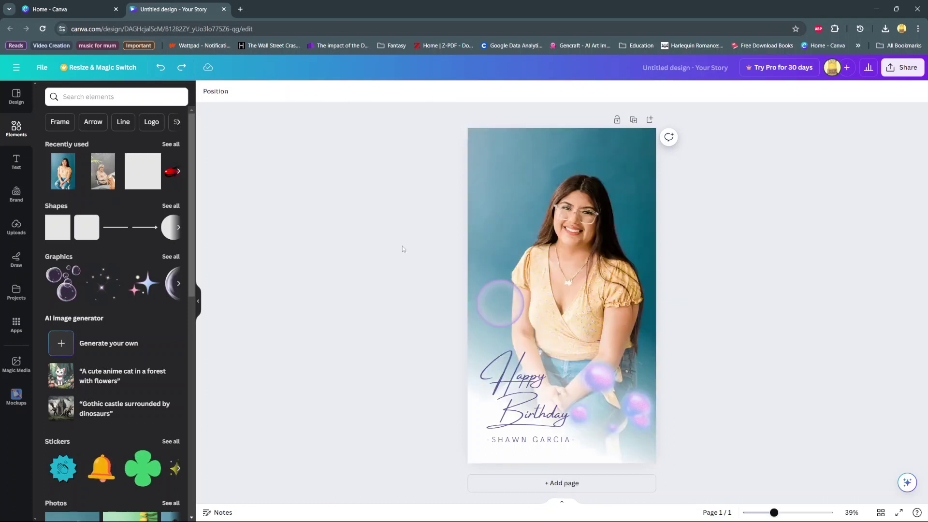
# Step: Delete the small left bubble and move Happy Birthday to the top of the page
pyautogui.click(503, 296)
pyautogui.press('Delete')
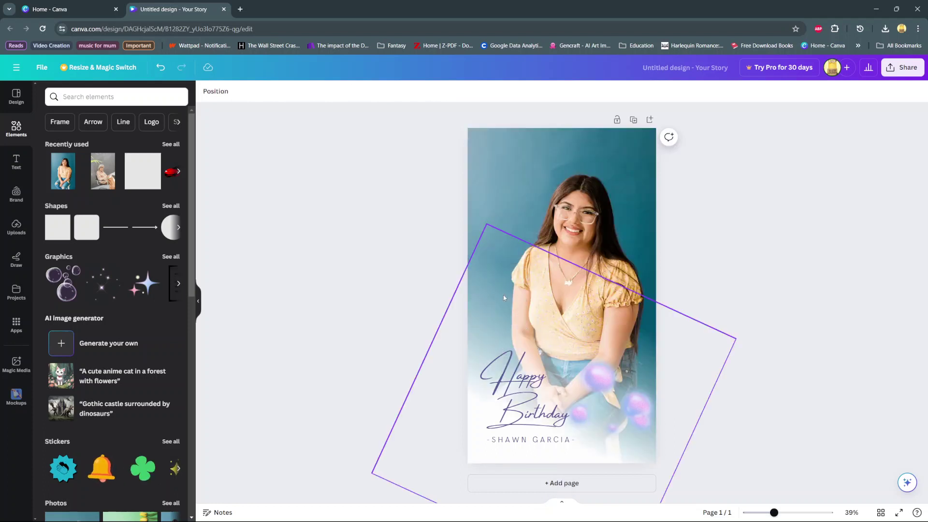
pyautogui.moveTo(509, 380); pyautogui.dragTo(497, 155)
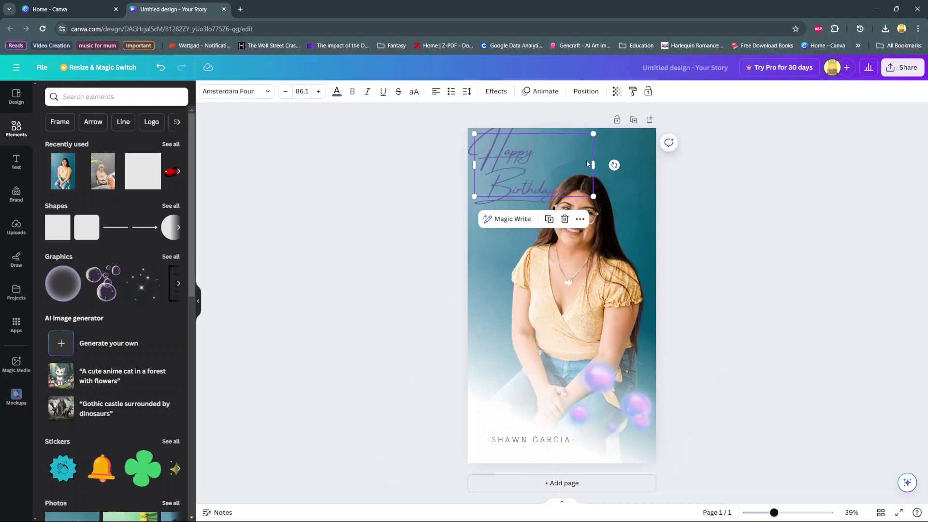
pyautogui.moveTo(580, 161); pyautogui.dragTo(648, 166)
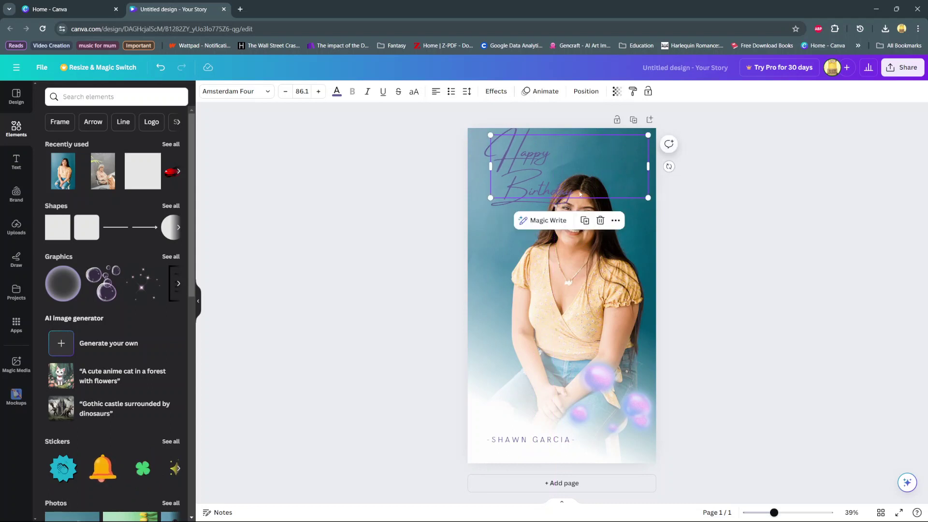
# Step: Set the Happy Birthday heading to Garet at font size 104
pyautogui.click(232, 91)
pyautogui.click(86, 297)
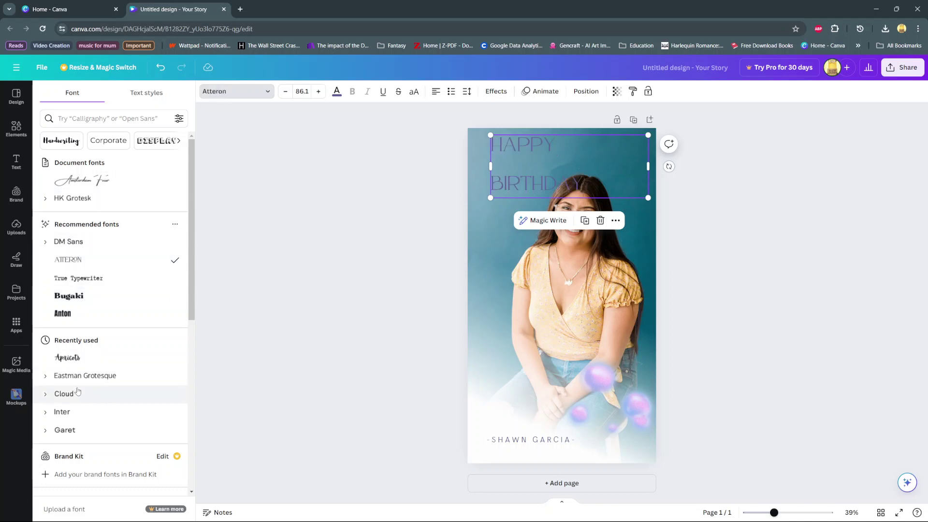
pyautogui.click(68, 358)
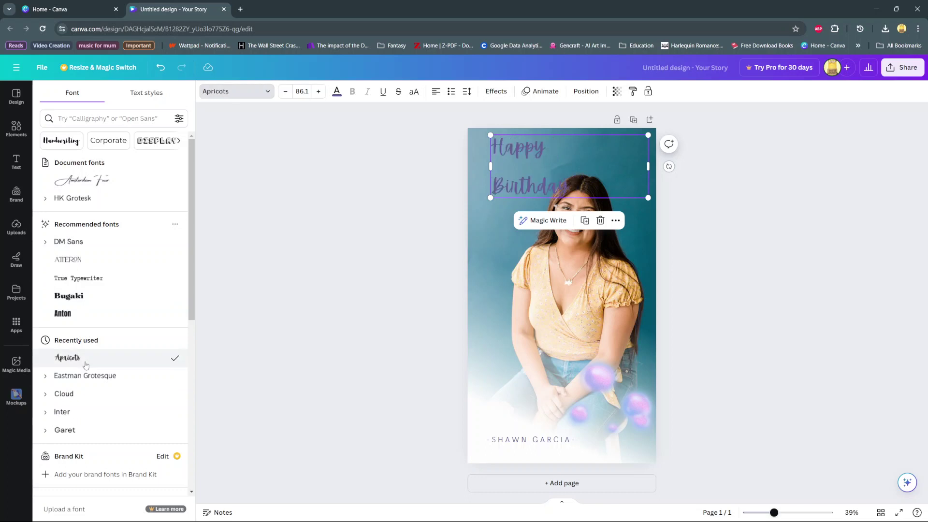
pyautogui.scroll(-3, 101, 244)
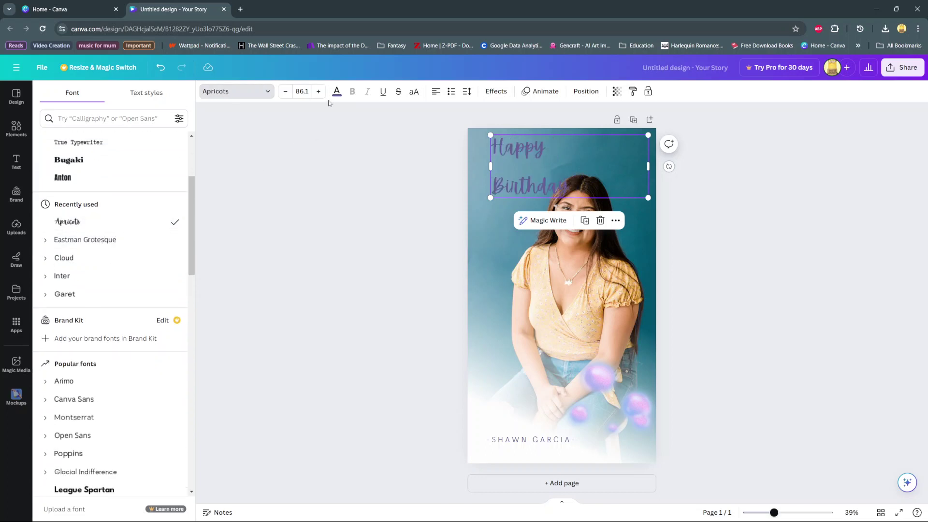
pyautogui.click(305, 91)
pyautogui.scroll(-5, 309, 314)
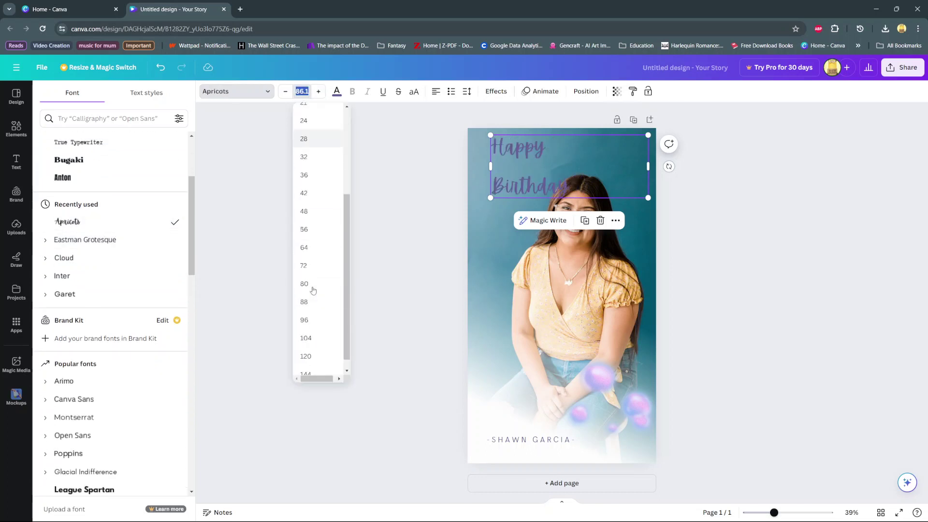
pyautogui.click(310, 316)
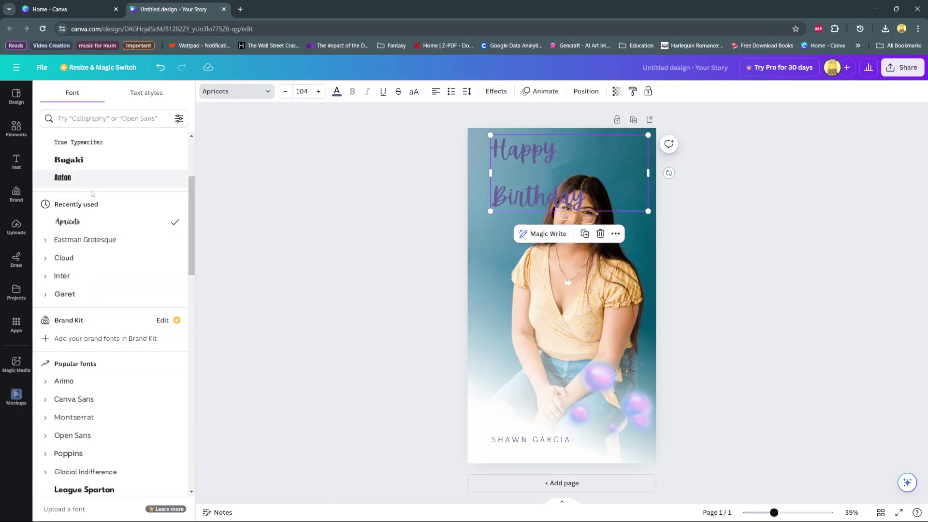
pyautogui.scroll(-2, 103, 450)
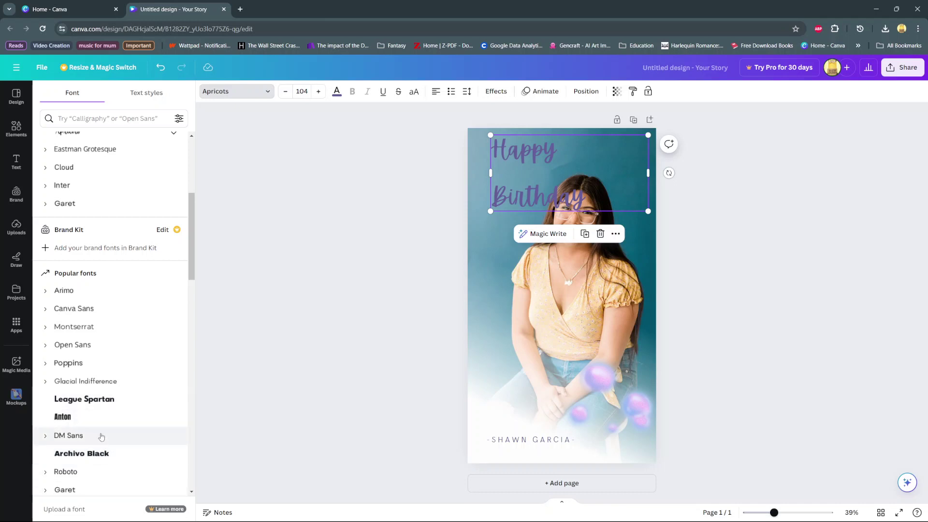
pyautogui.click(114, 310)
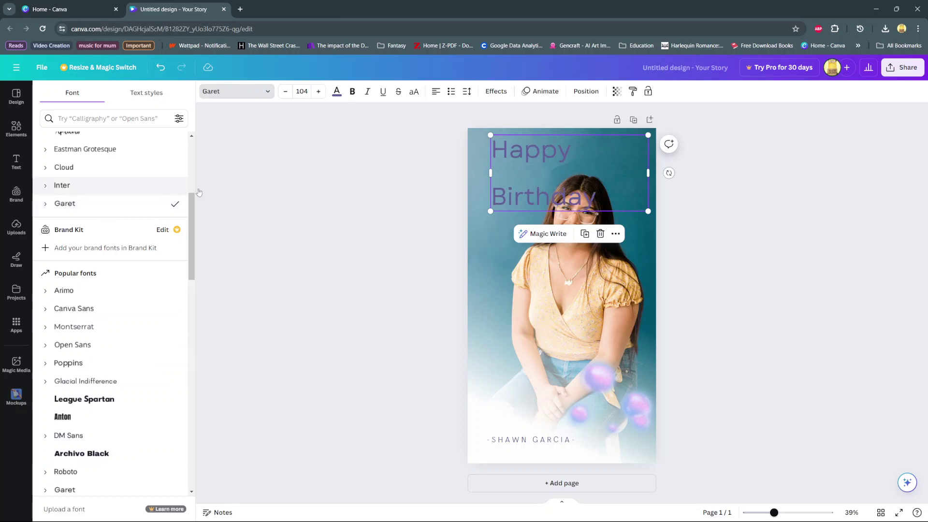
# Step: Move the Happy Birthday heading to the top-left corner and make it white
pyautogui.press('Escape')
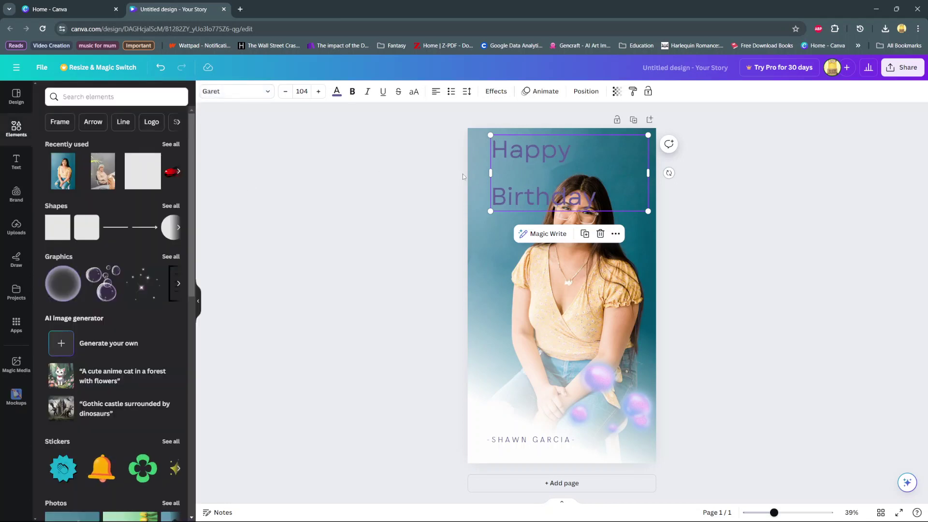
pyautogui.moveTo(520, 190); pyautogui.dragTo(497, 183)
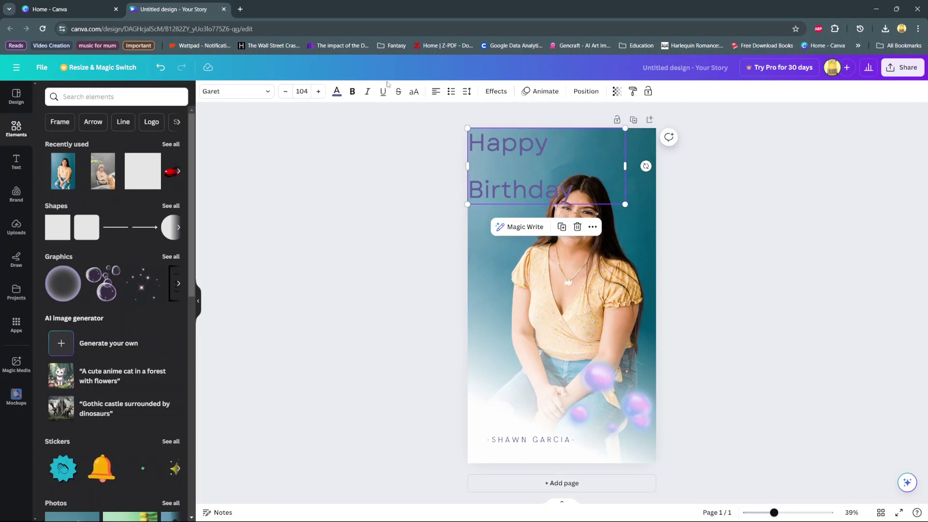
pyautogui.click(337, 91)
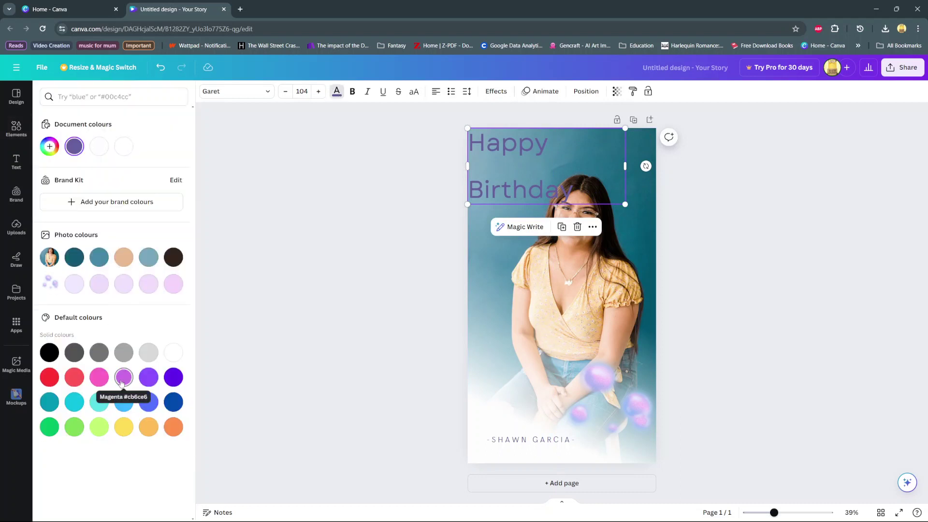
pyautogui.click(171, 354)
pyautogui.click(49, 353)
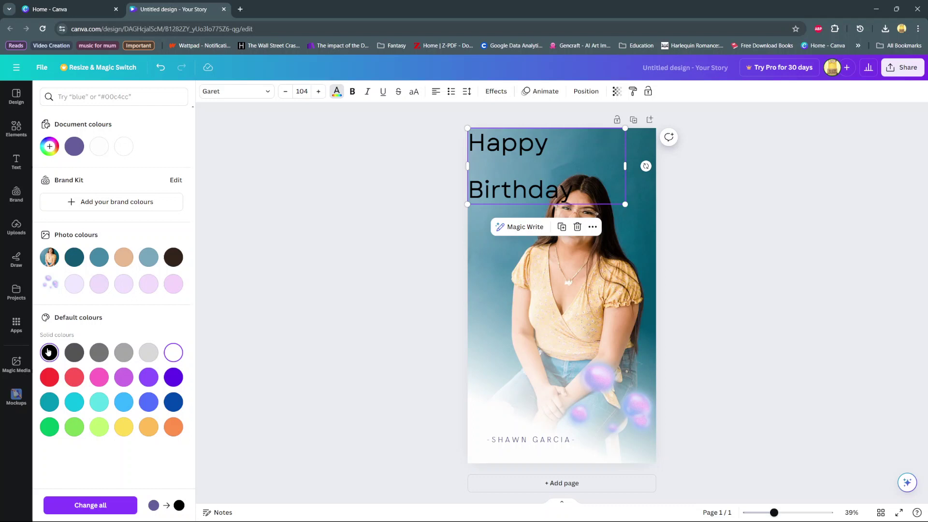
pyautogui.click(91, 503)
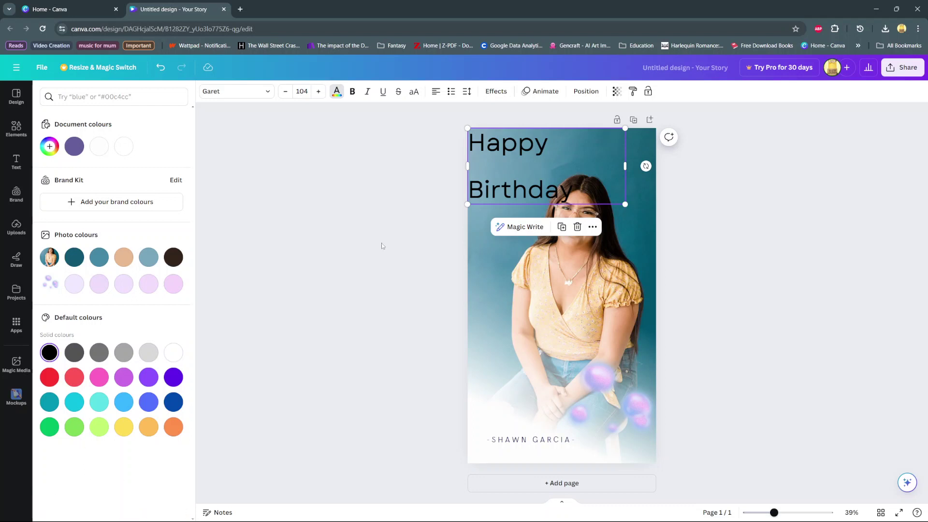
pyautogui.press('Escape')
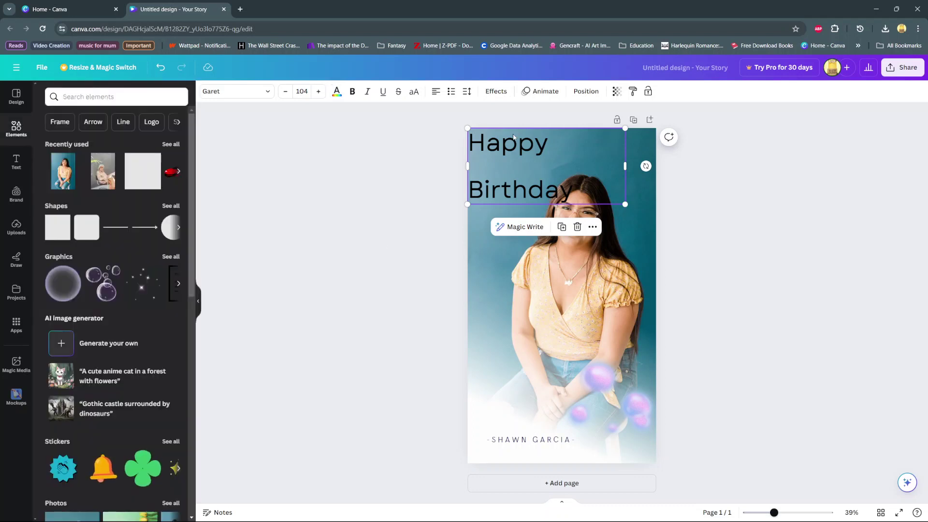
pyautogui.click(337, 91)
pyautogui.click(180, 352)
pyautogui.press('Escape')
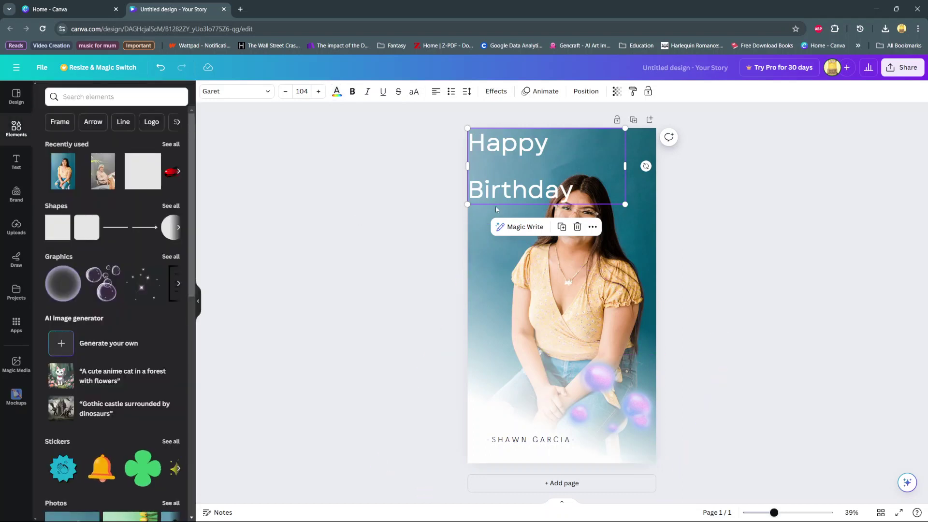
pyautogui.click(401, 194)
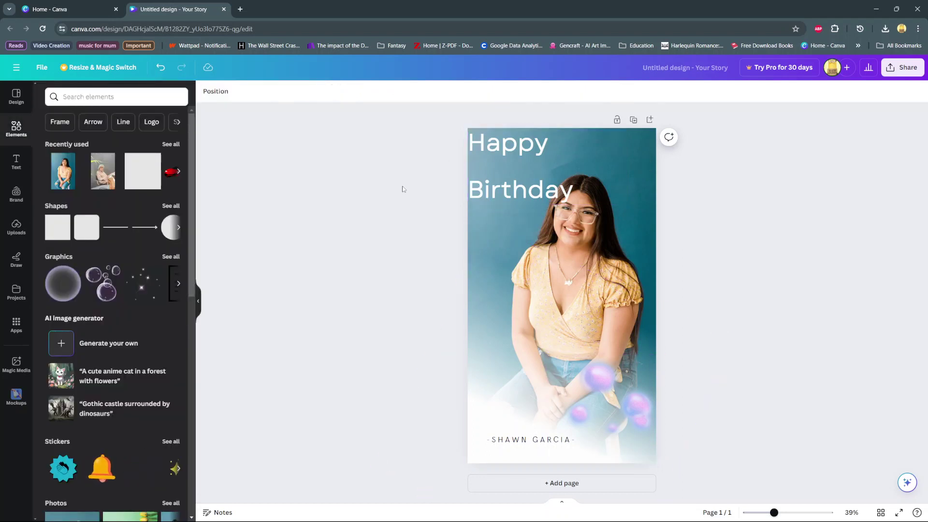
# Step: Search the Graphics elements for flowers
pyautogui.click(19, 131)
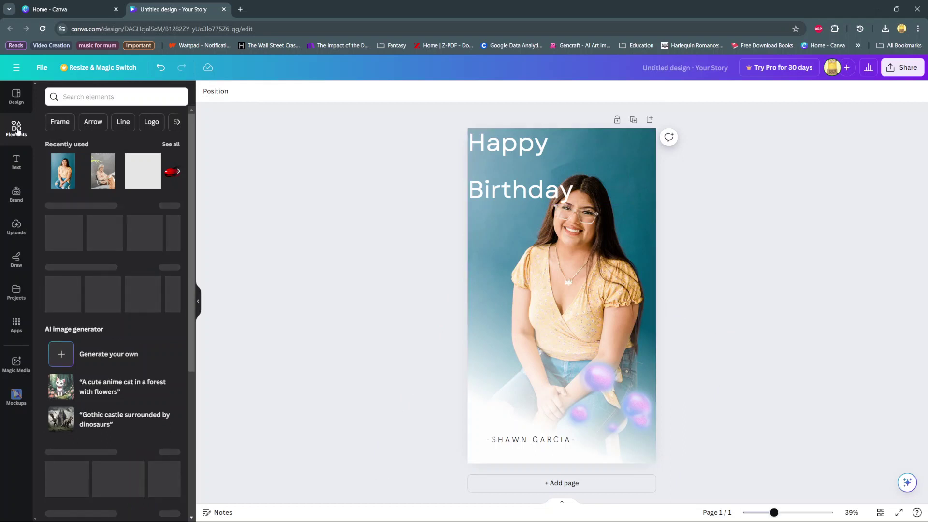
pyautogui.click(122, 89)
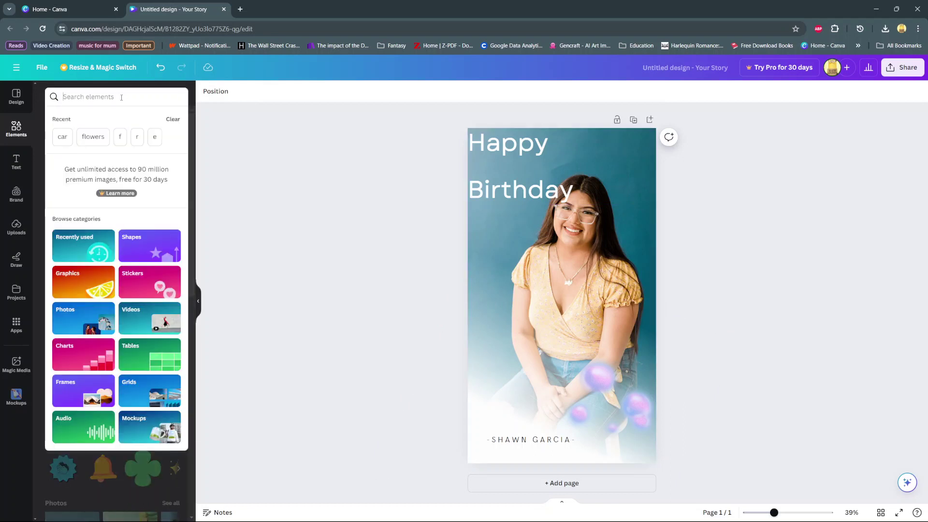
pyautogui.click(63, 286)
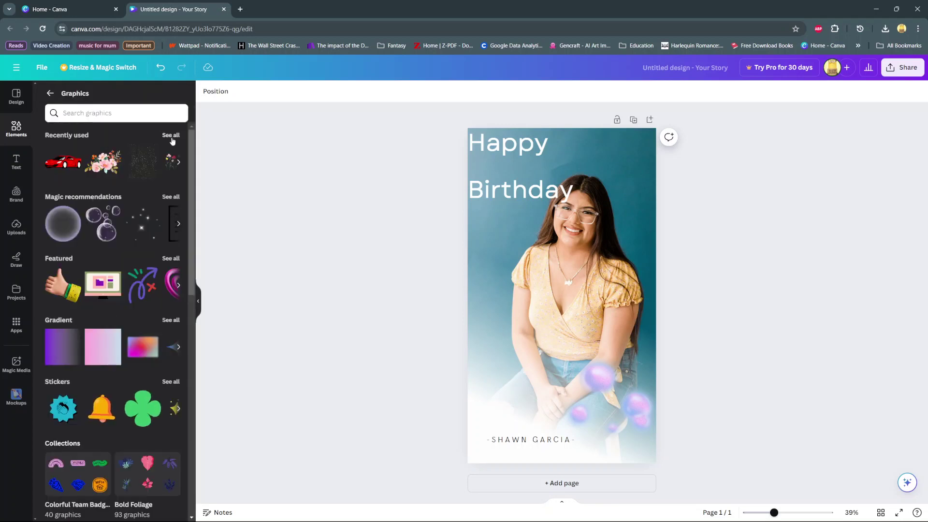
pyautogui.click(172, 139)
pyautogui.click(50, 92)
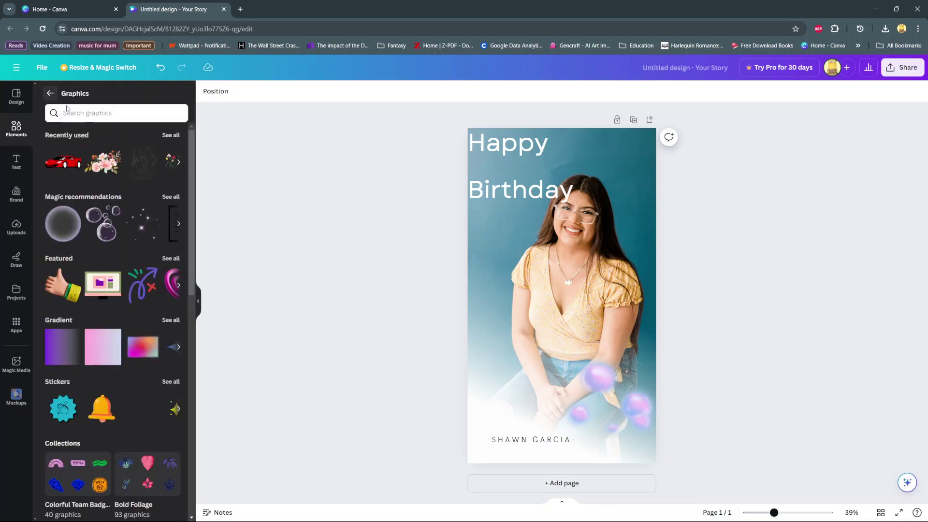
pyautogui.click(108, 112)
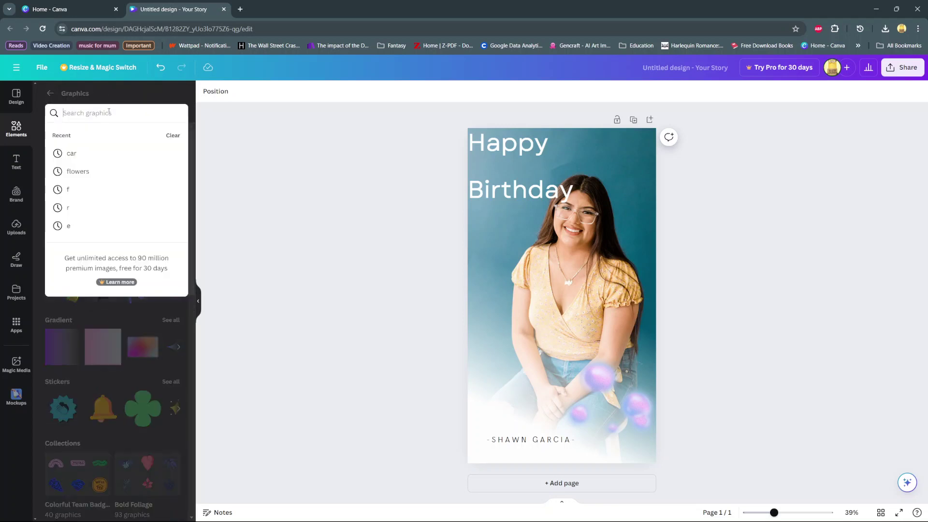
pyautogui.click(85, 177)
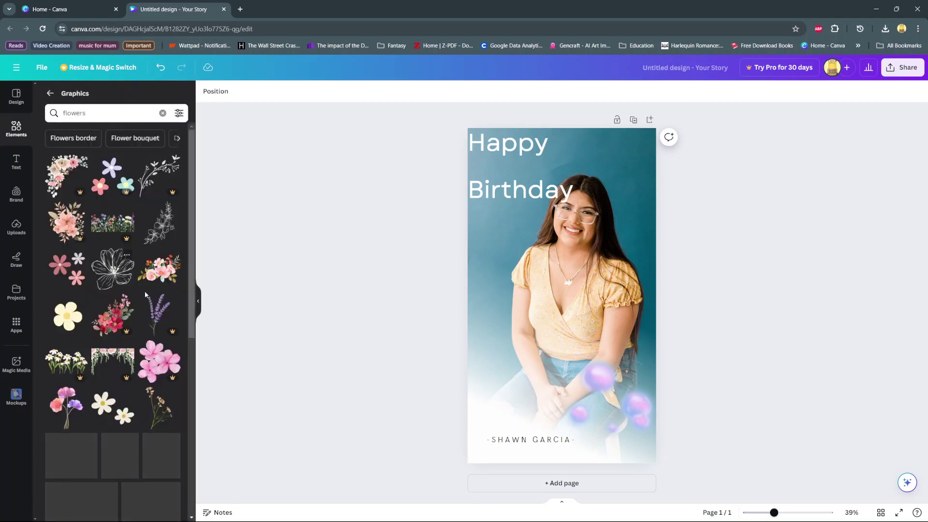
# Step: Place a shrunken pink bouquet top-right and a line-art flower below Birthday
pyautogui.click(68, 209)
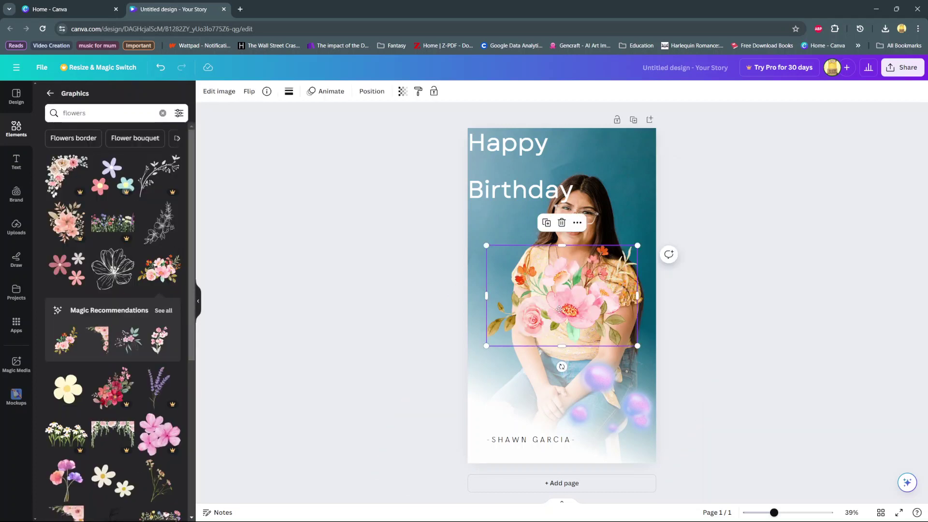
pyautogui.moveTo(559, 309); pyautogui.dragTo(573, 201)
pyautogui.moveTo(504, 128); pyautogui.dragTo(568, 171)
pyautogui.moveTo(613, 198); pyautogui.dragTo(607, 154)
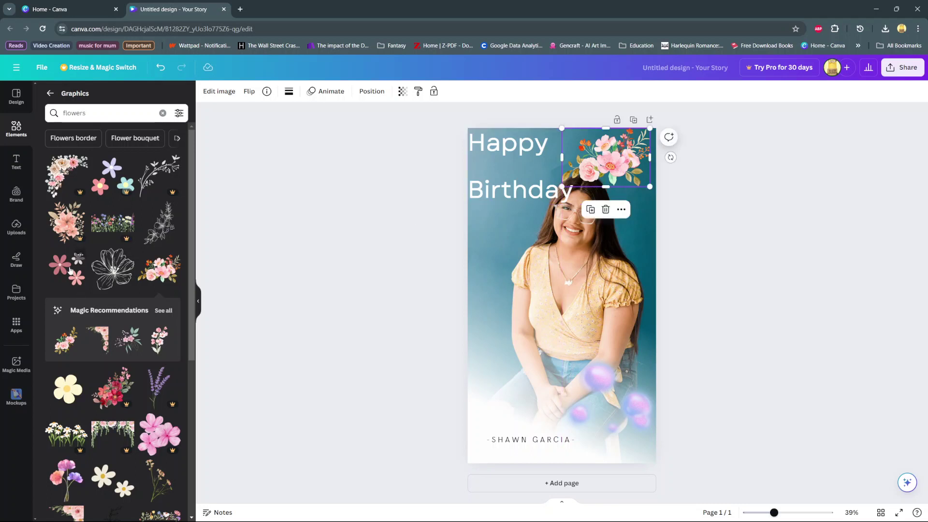
pyautogui.moveTo(118, 271); pyautogui.dragTo(537, 237)
# Step: Recolour the line-art flower from black to pale pink
pyautogui.click(286, 90)
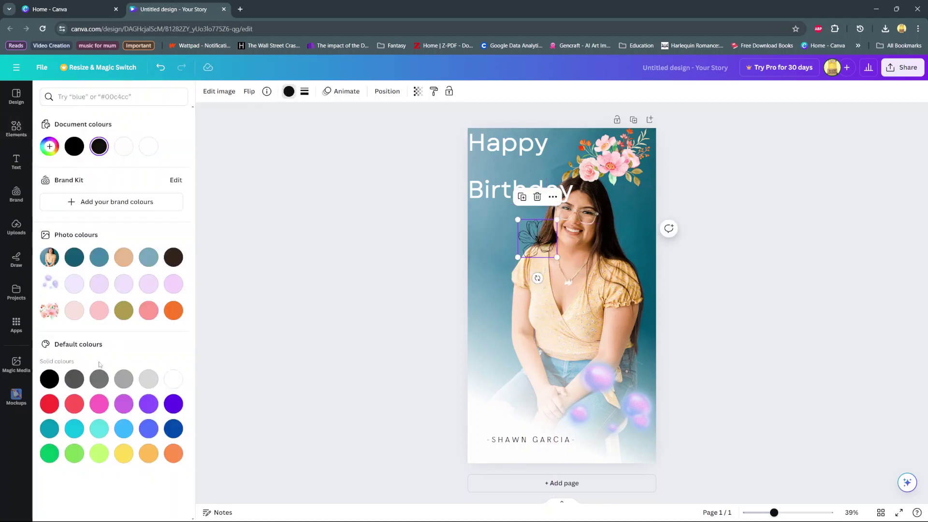
pyautogui.click(74, 310)
pyautogui.click(99, 312)
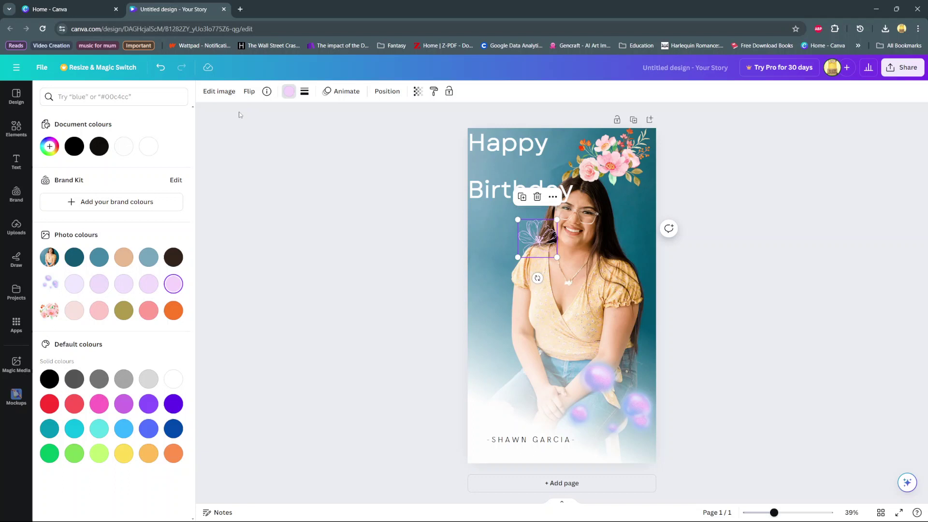
pyautogui.click(19, 127)
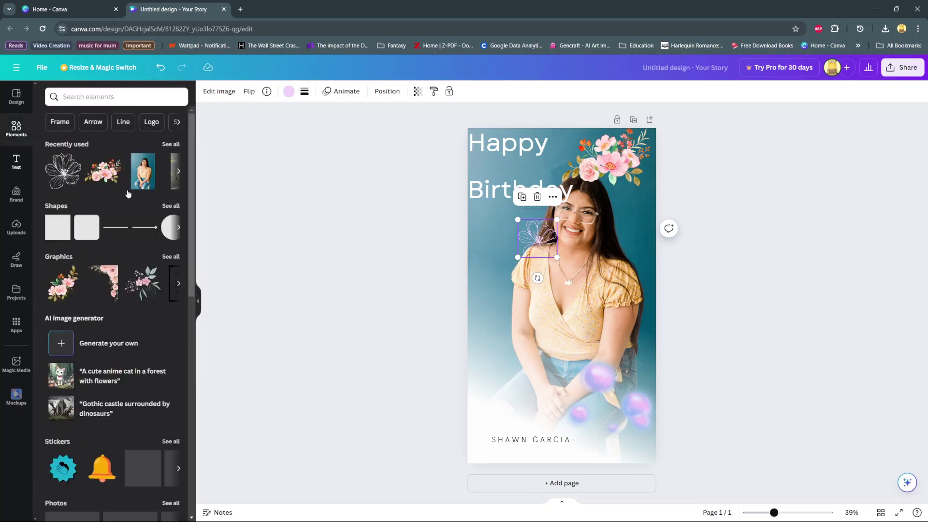
pyautogui.click(207, 279)
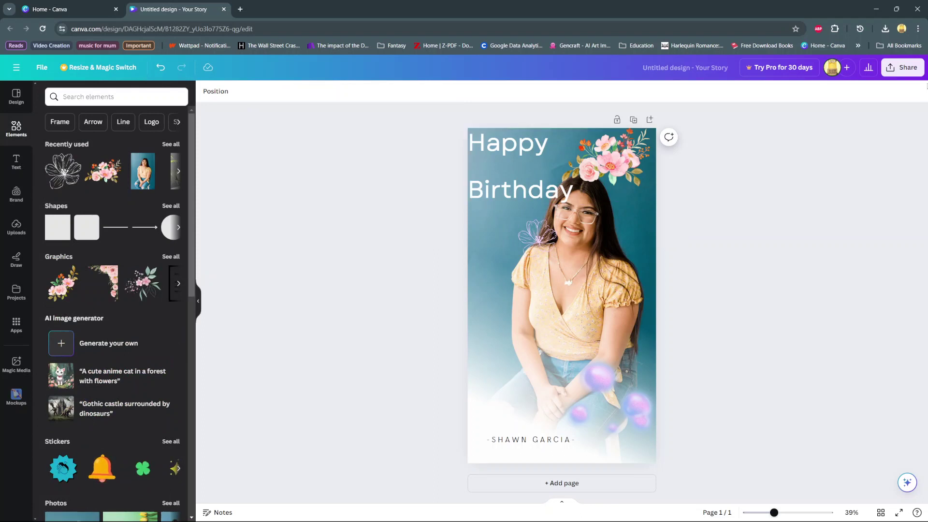
# Step: Open Share, preview the Instagram posting options, then return to the Share panel
pyautogui.click(908, 70)
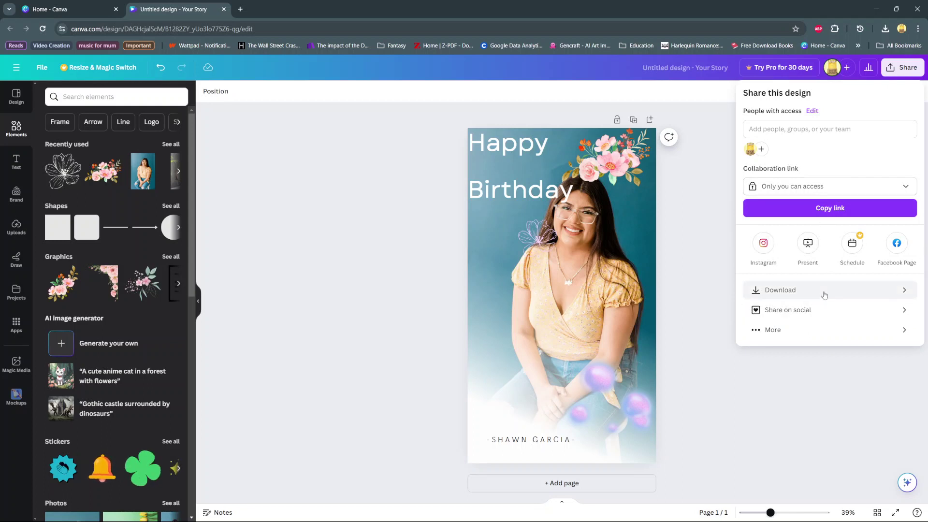
pyautogui.click(825, 329)
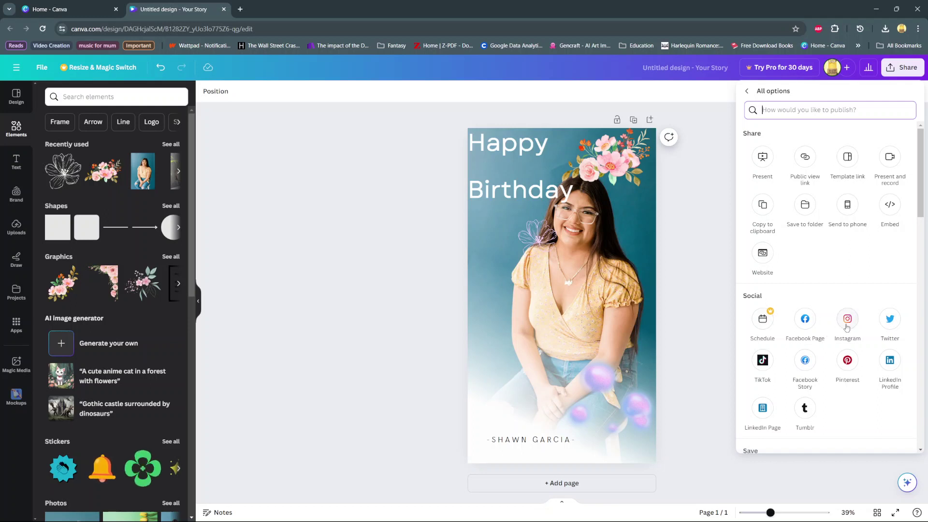
pyautogui.click(846, 322)
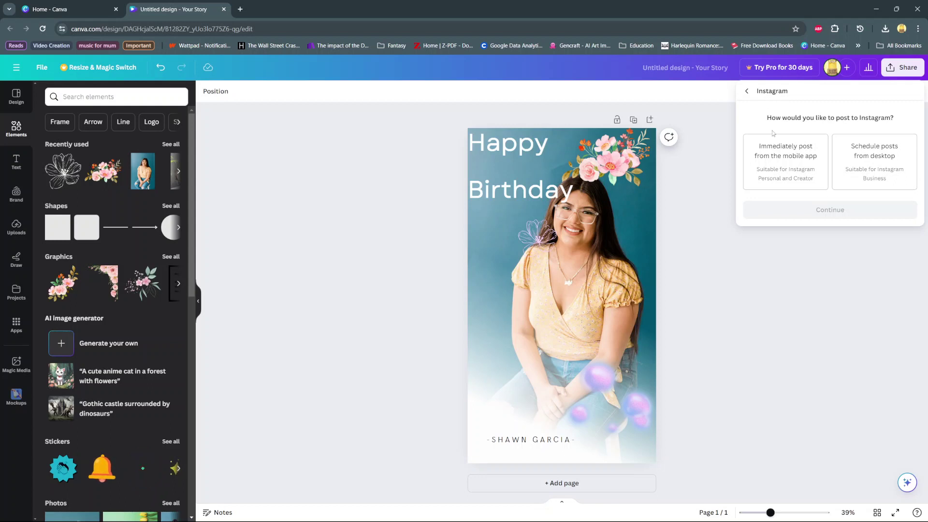
pyautogui.click(745, 92)
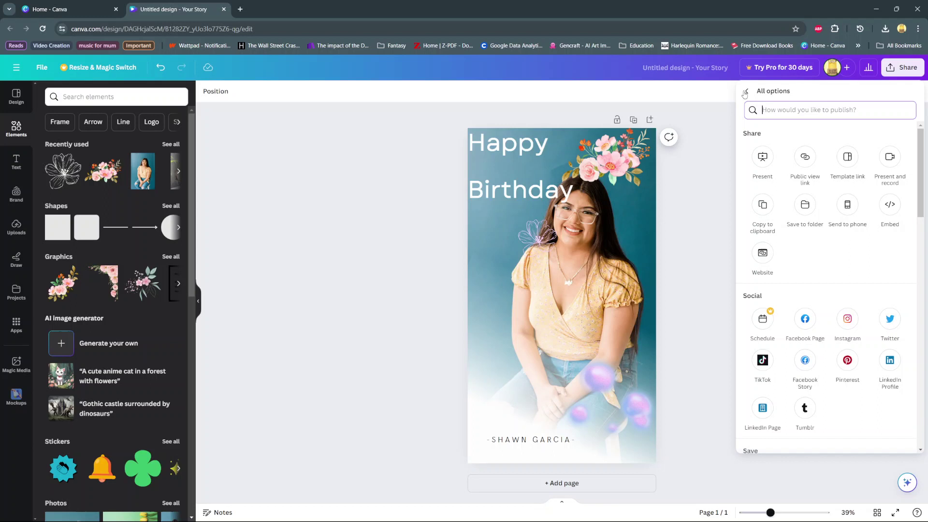
pyautogui.click(745, 92)
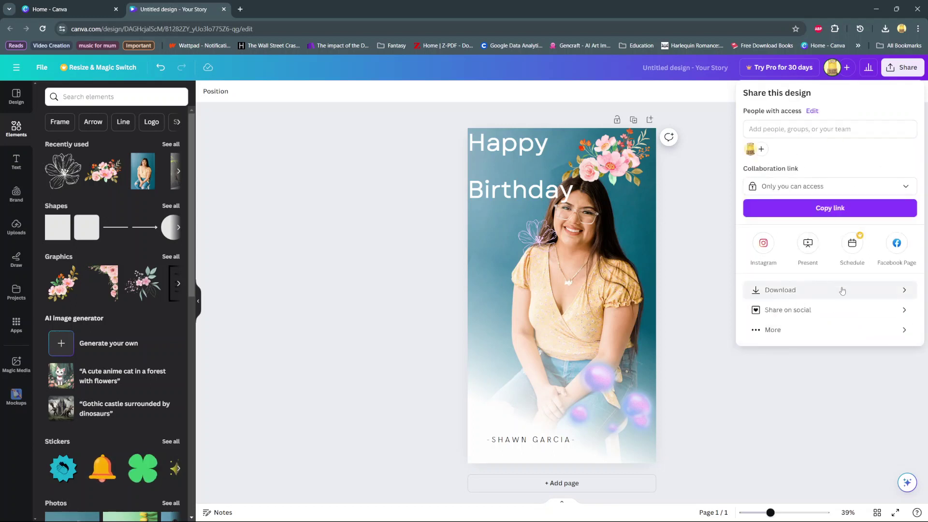
# Step: Download the story as a 1080 × 1920 px JPG
pyautogui.click(842, 289)
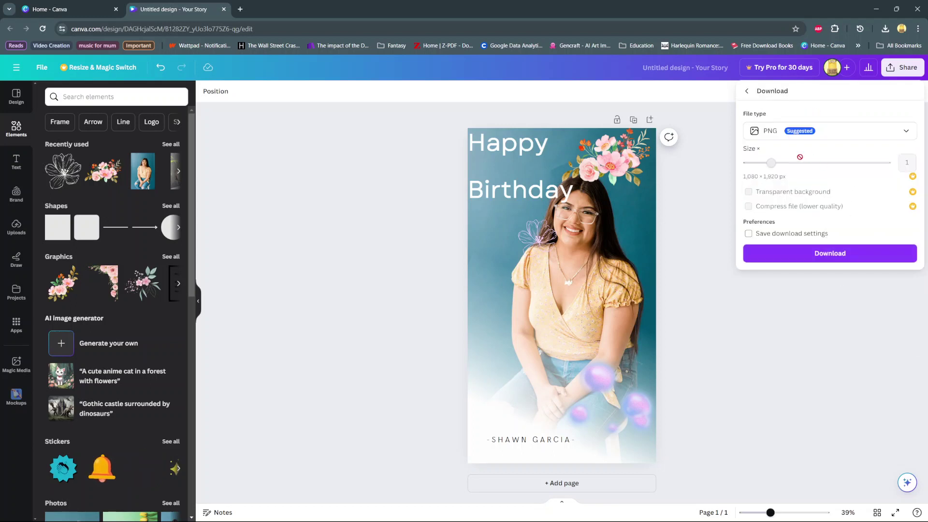
pyautogui.click(784, 139)
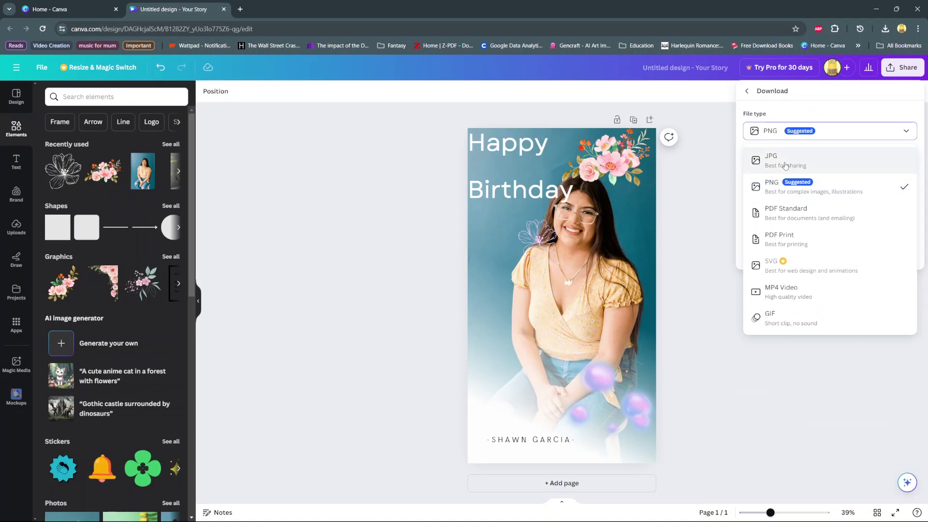
pyautogui.click(821, 164)
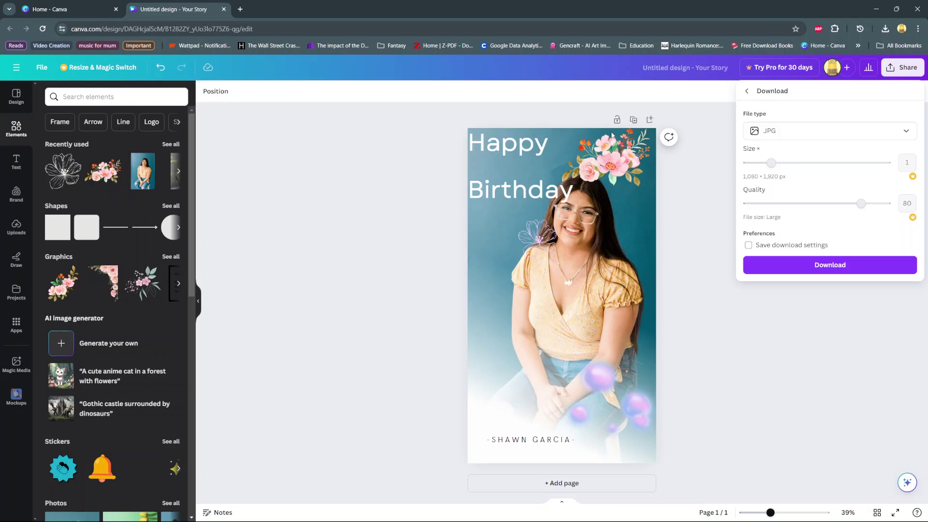
pyautogui.click(777, 264)
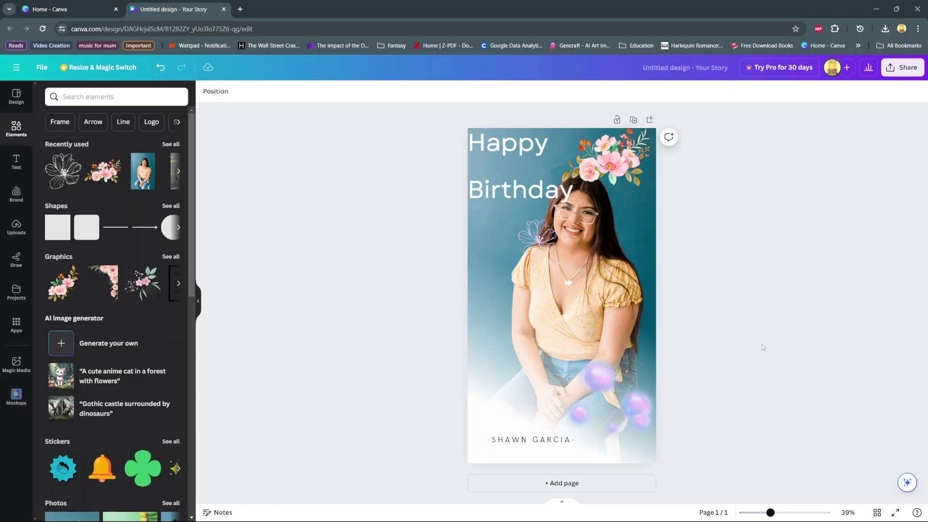